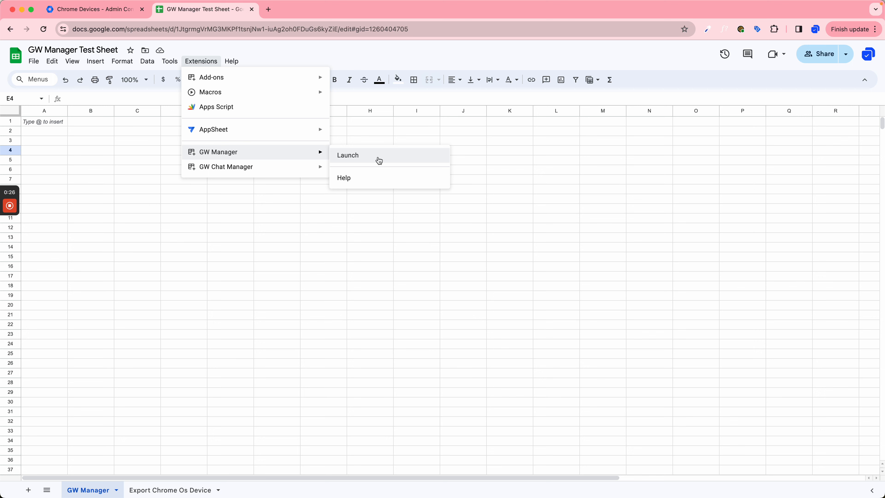
Step: Launch the GW Manager add-on and choose the Manage Chrome Os Devices feature
left_click(379, 160)
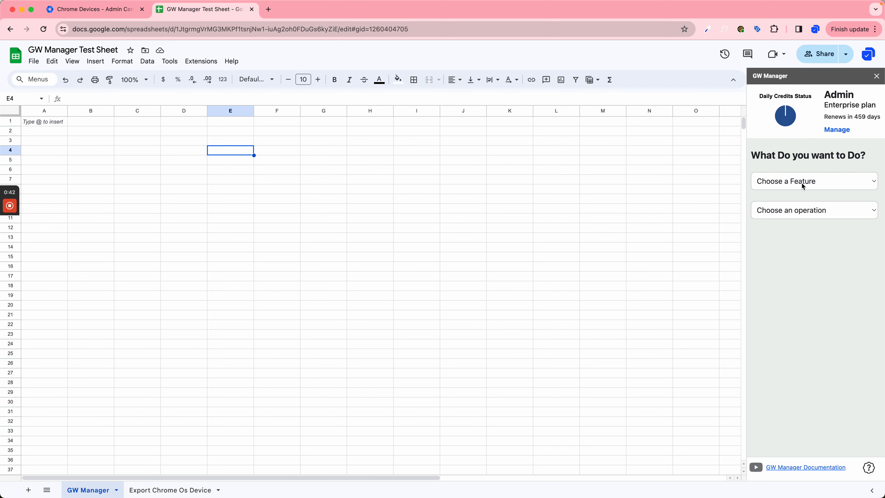
left_click(801, 182)
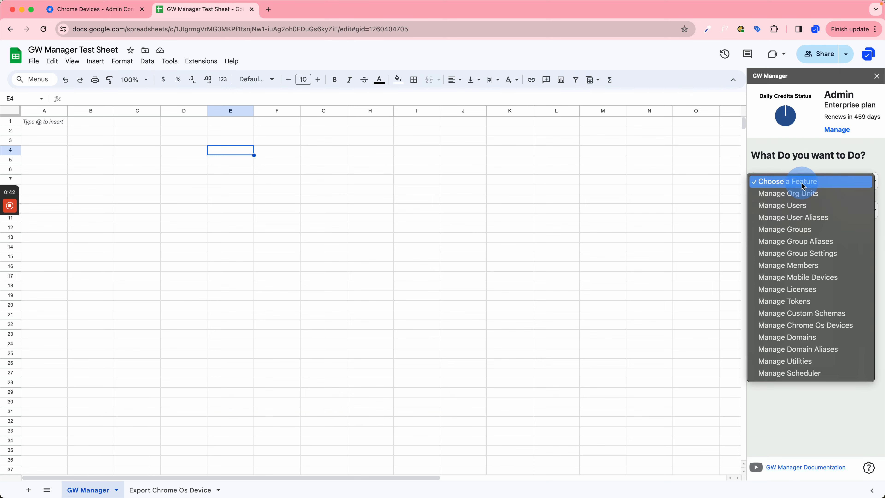
left_click(796, 327)
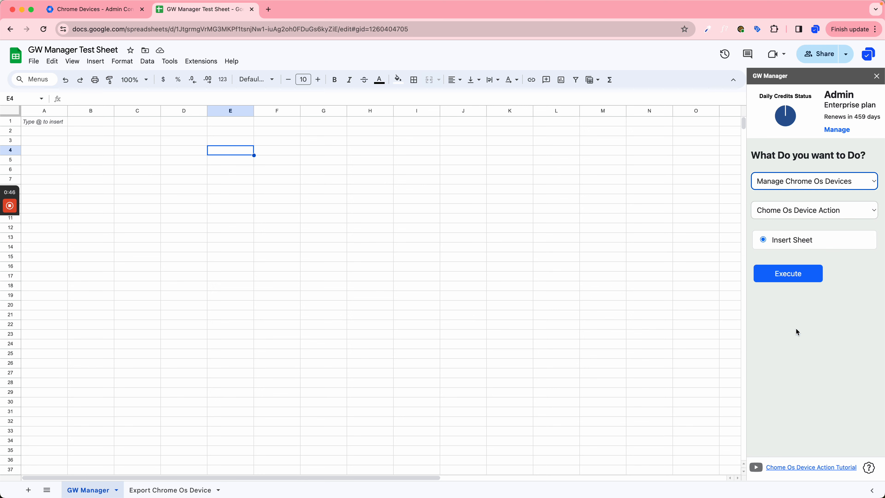
Step: Insert the template sheet for the Chome Os Device Action operation
left_click(768, 213)
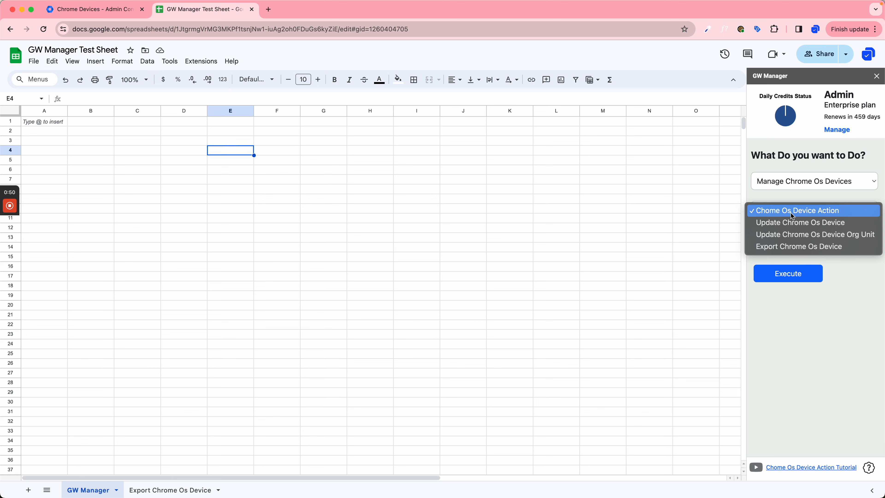
left_click(818, 210)
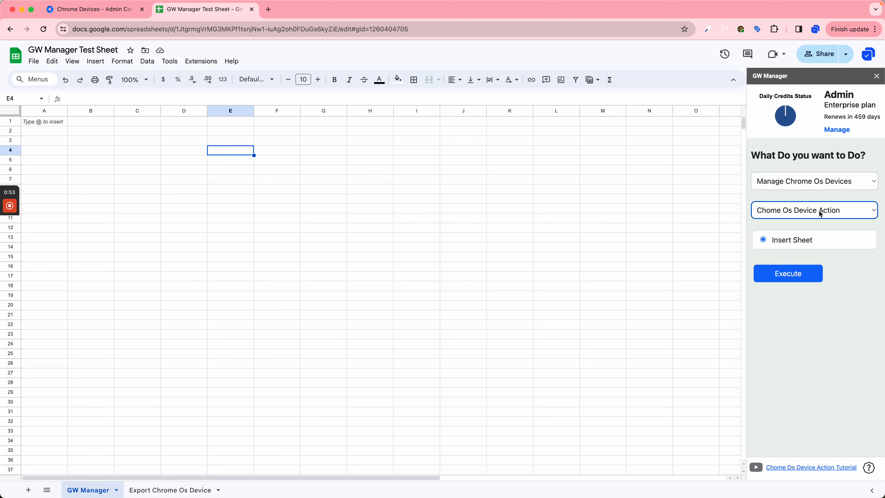
left_click(851, 271)
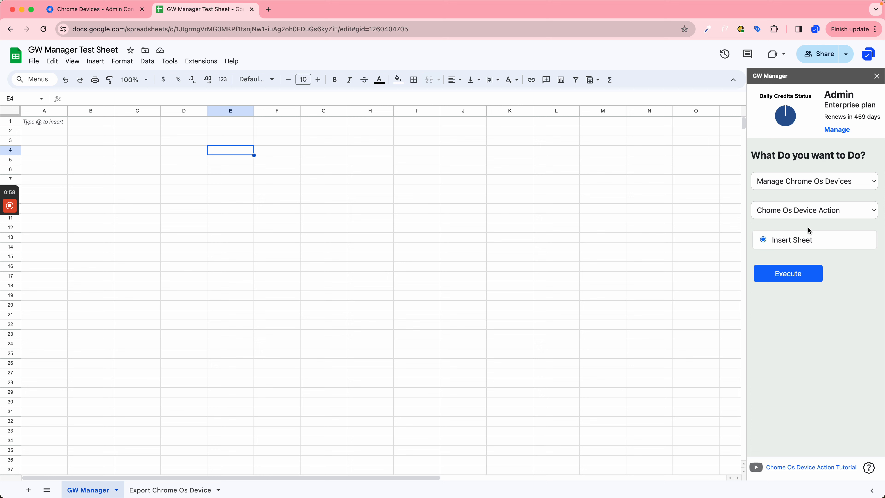
left_click(769, 276)
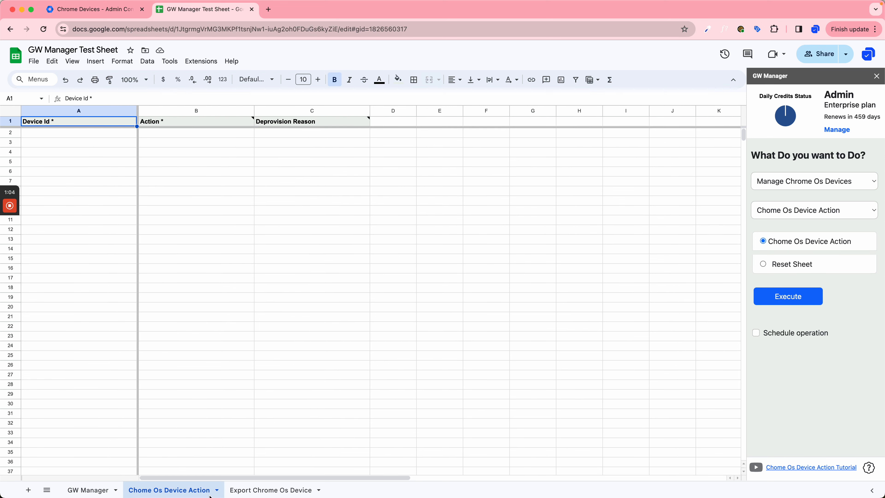
Step: Review the template's columns, the possible values for Action and Deprovision Reason, and the available Chrome OS device operations
left_click(79, 143)
left_click(94, 134)
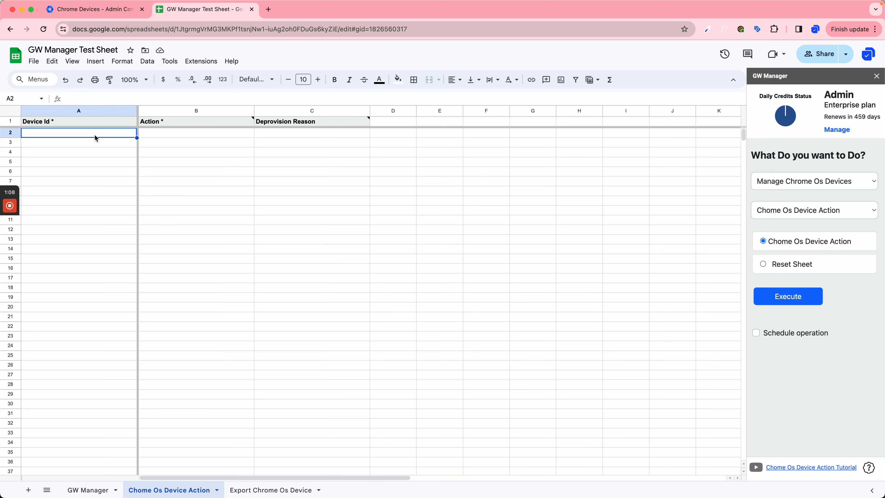
left_click(171, 133)
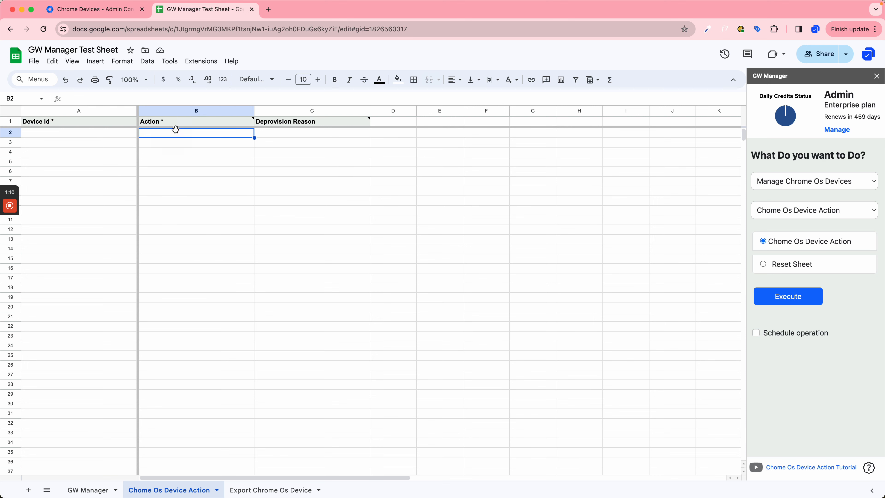
mouse_move(191, 119)
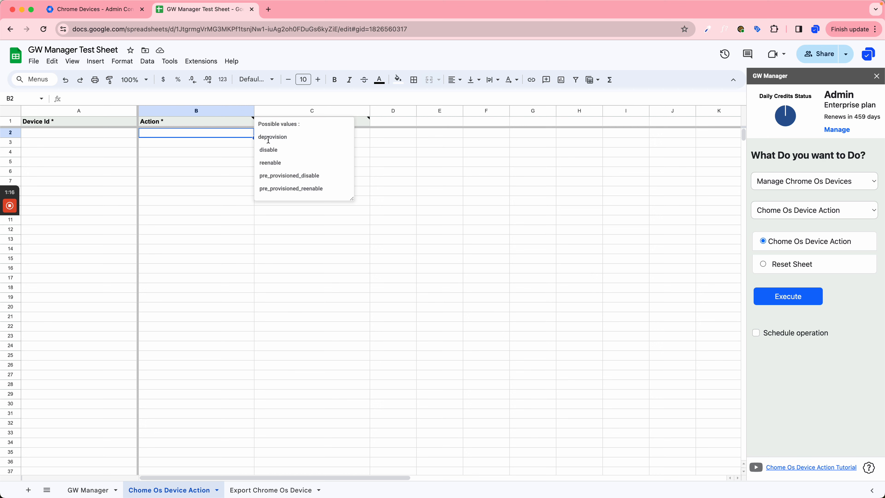
left_click(223, 143)
mouse_move(294, 124)
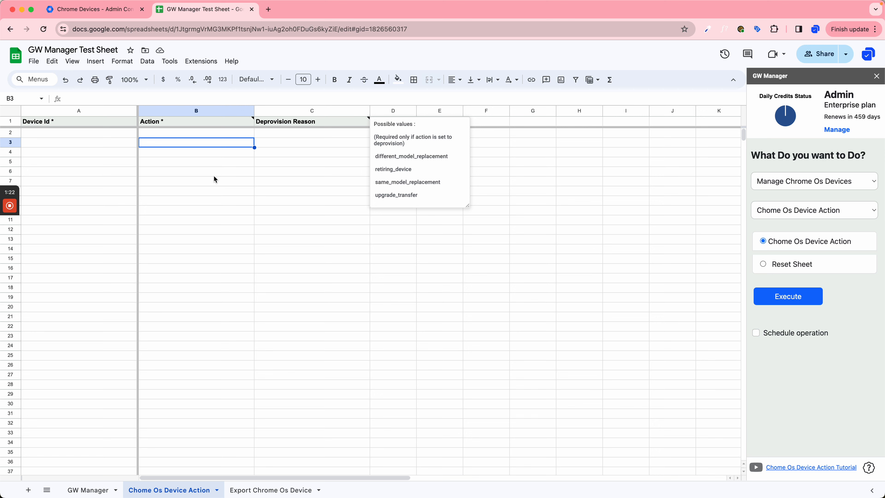
left_click(103, 134)
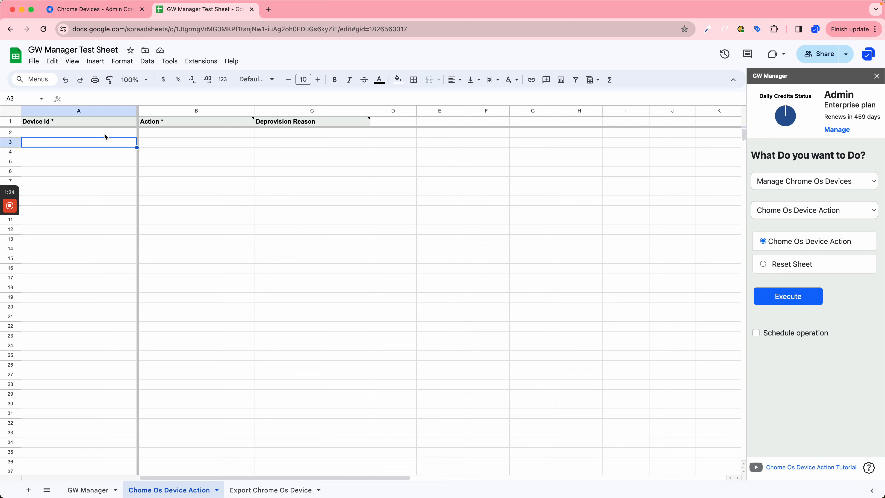
left_click(104, 133)
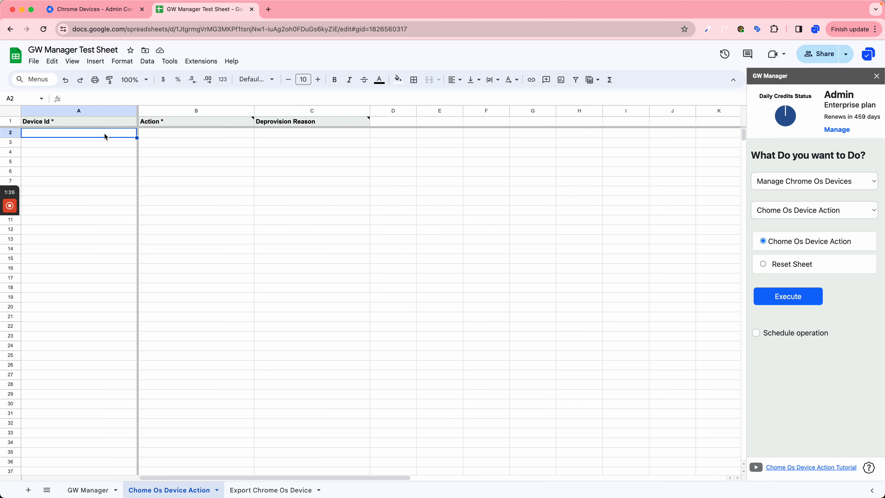
left_click(810, 214)
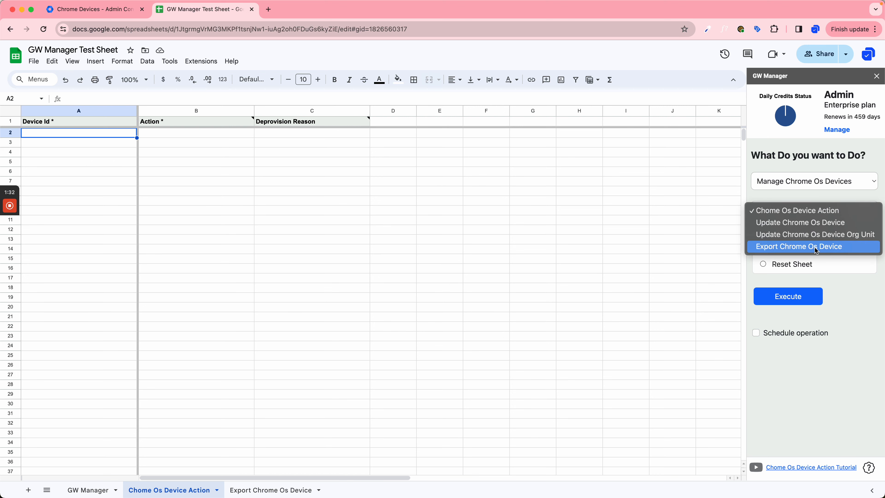
left_click(499, 283)
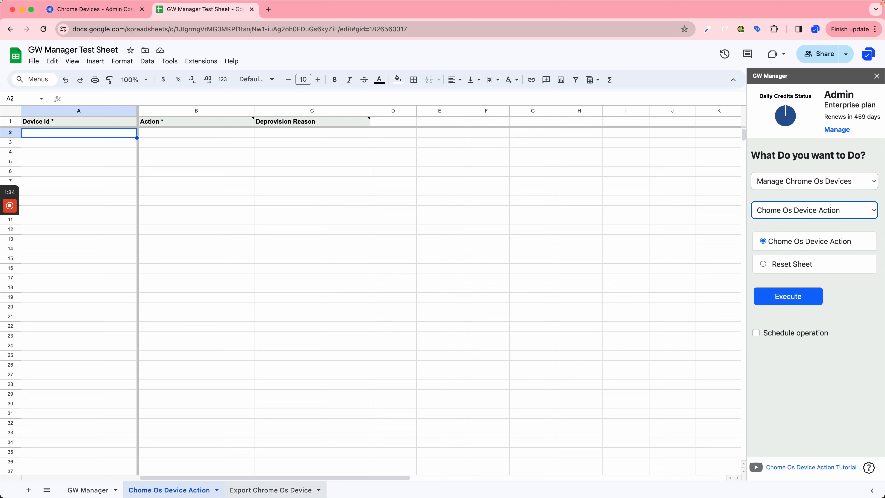
Step: Copy the device ID from the Export Chrome Os Device sheet into cell A2 of the Chome Os Device Action sheet
left_click(267, 490)
left_click(190, 200)
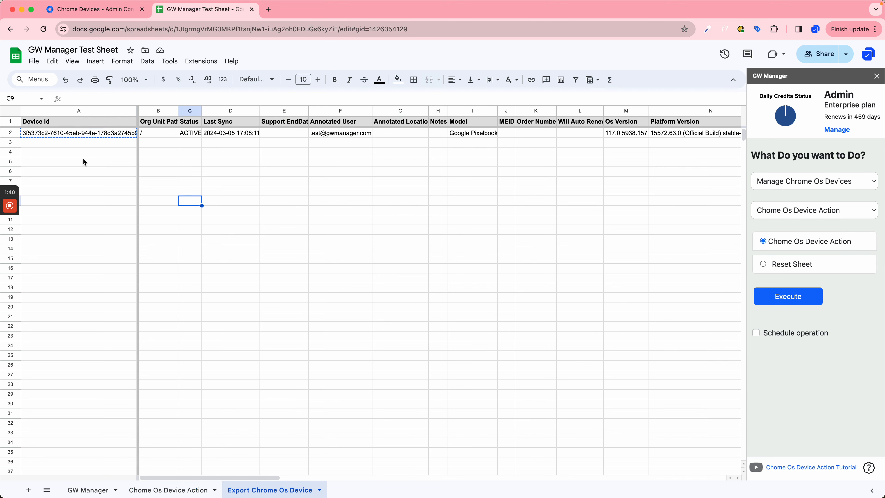
left_click(85, 135)
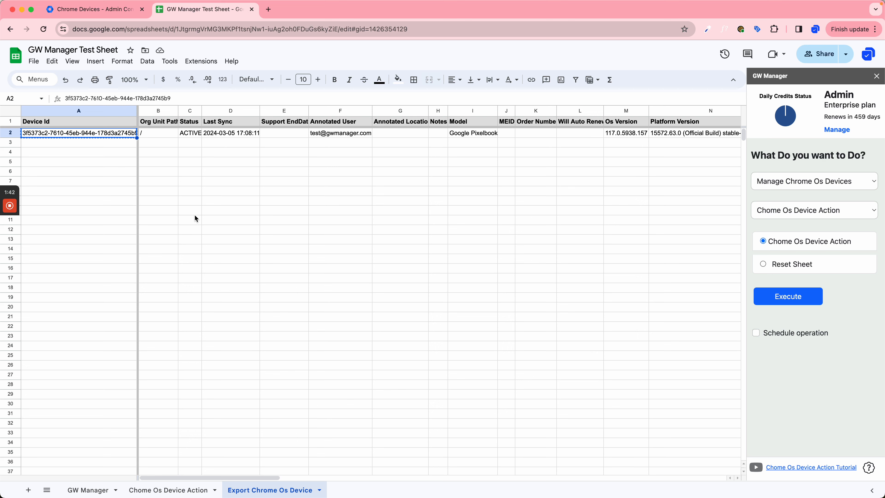
left_click(181, 489)
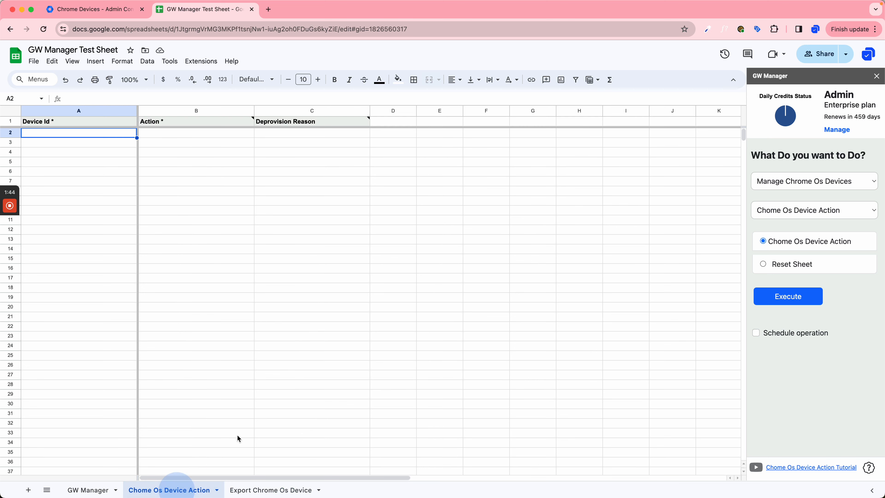
key("super+space")
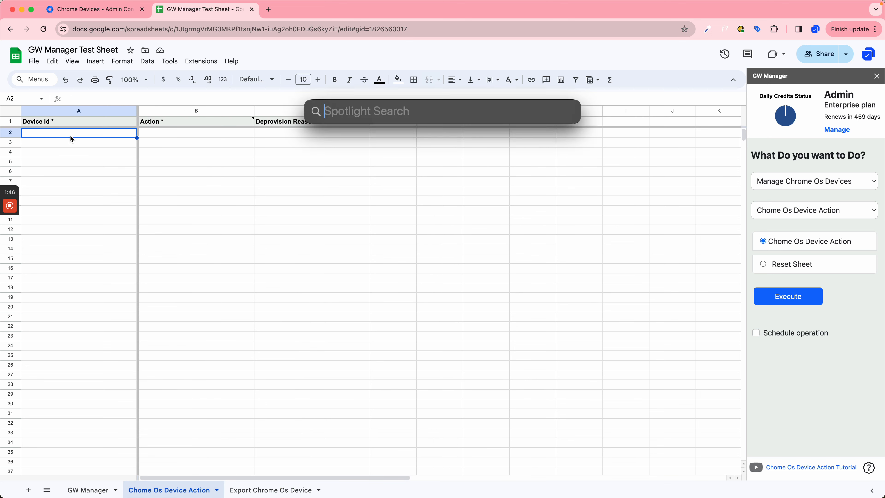
type("3f5373c2-7610-45eb-944e-178d3a2745b8")
left_click(90, 150)
left_click(81, 132)
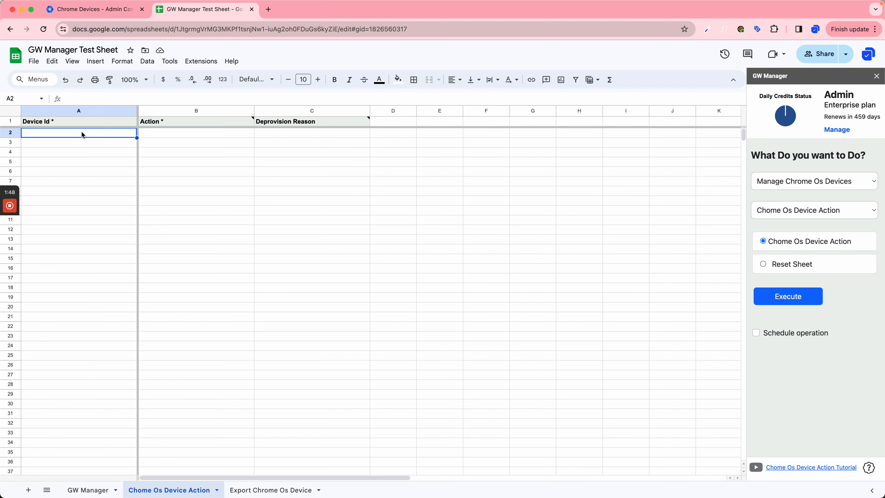
type("3f5373c2-7610-45eb-944e-178d3a2745b9")
left_click(191, 161)
Step: Set the Action in cell B2 to deprovision, copied from the column's note of possible values
mouse_move(195, 121)
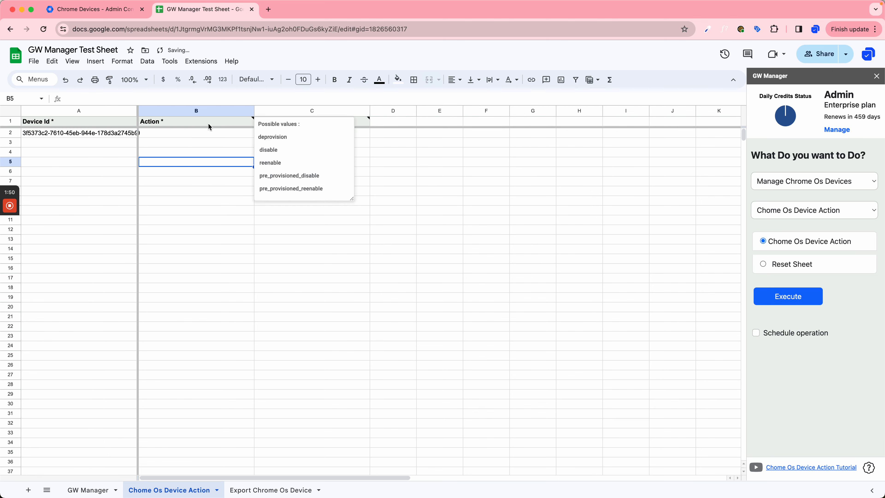
double_click(269, 138)
key("super+c")
left_click(177, 134)
key("super+v")
left_click(197, 155)
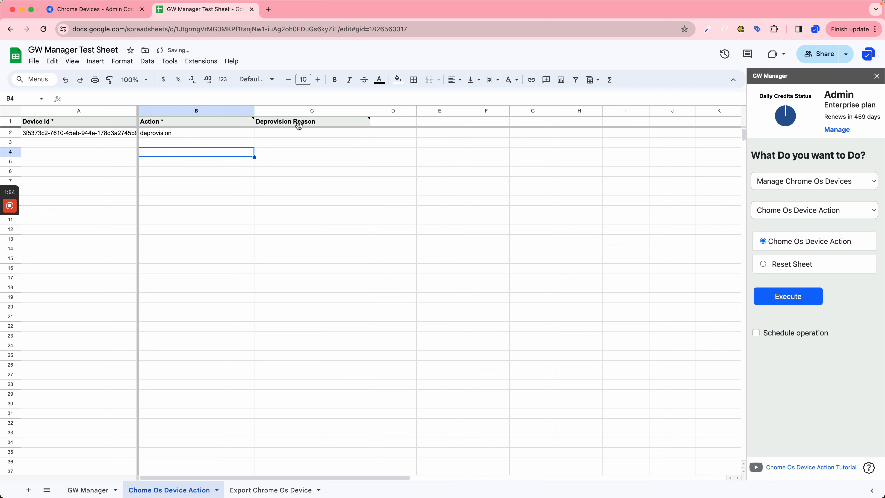
Step: Set the Deprovision Reason in cell C2 to retiring_device, copied from the column's note
mouse_move(303, 123)
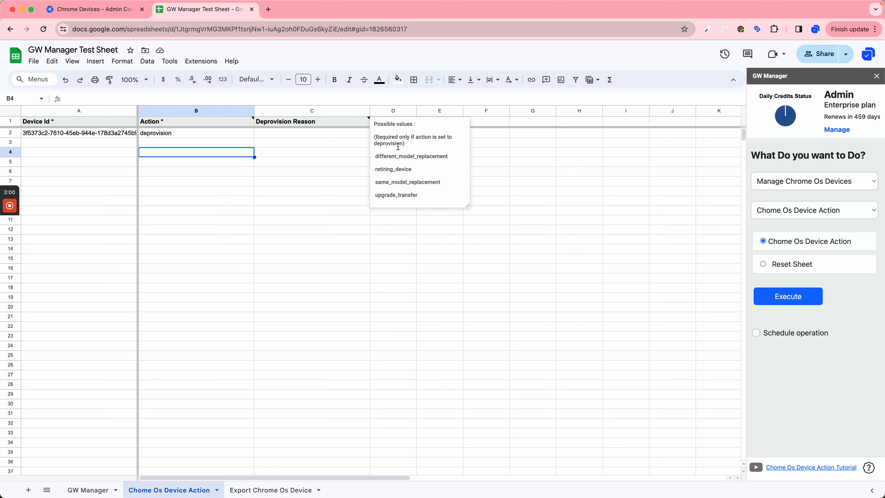
double_click(393, 170)
left_click(317, 164)
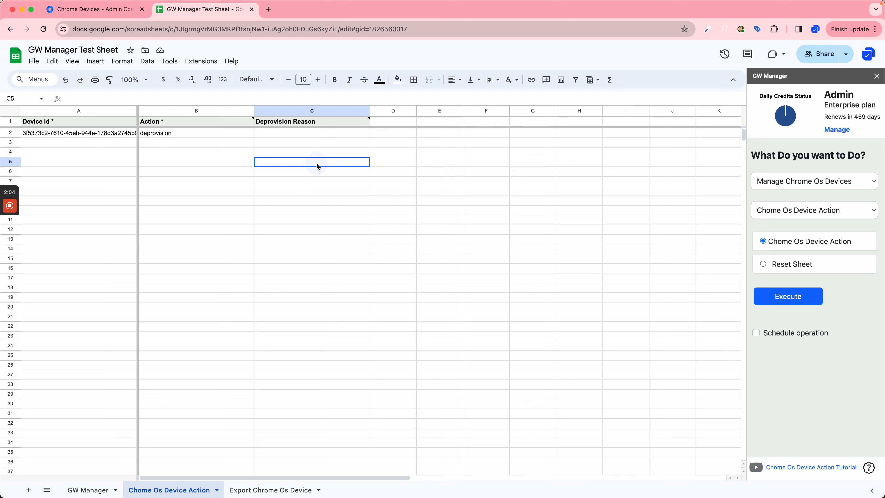
left_click(267, 132)
key("super+v")
left_click(243, 160)
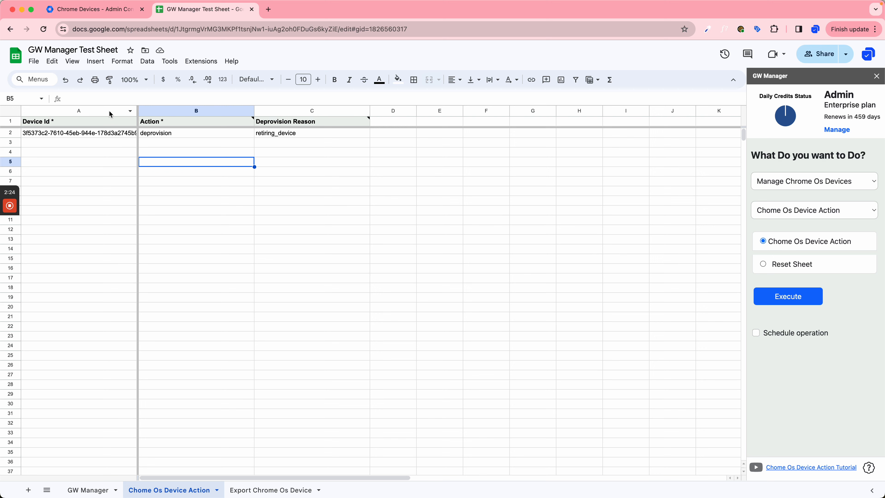
Step: Switch to the Google Admin console and check the Chrome device's status and assigned user in the reloaded device list
left_click(118, 10)
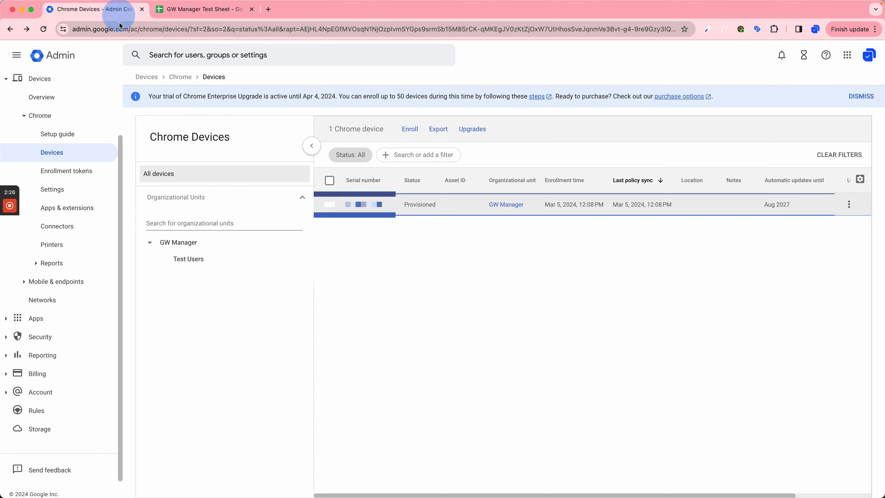
right_click(363, 295)
left_click(381, 317)
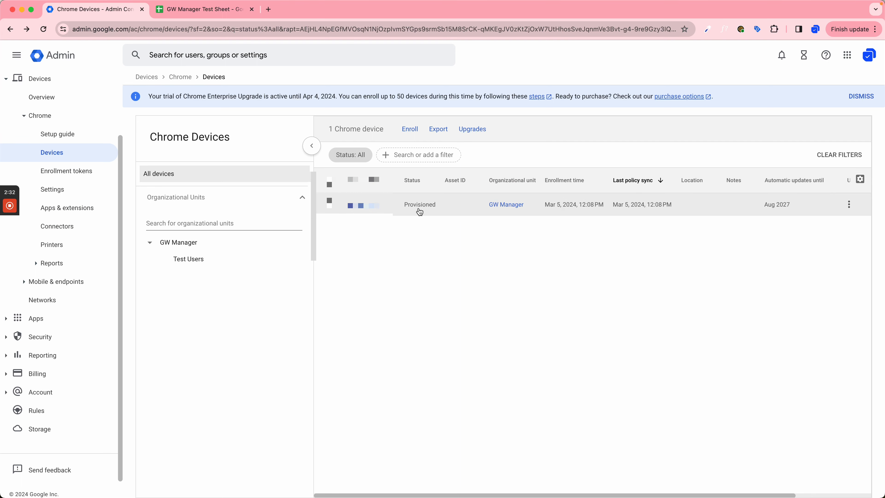
scroll(420, 213, "right", 3)
scroll(420, 213, "right", 1)
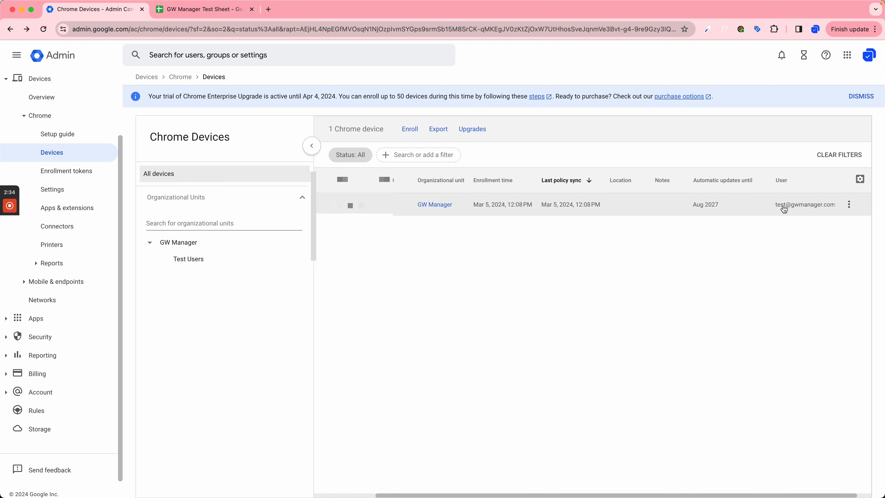
scroll(406, 216, "left", 3)
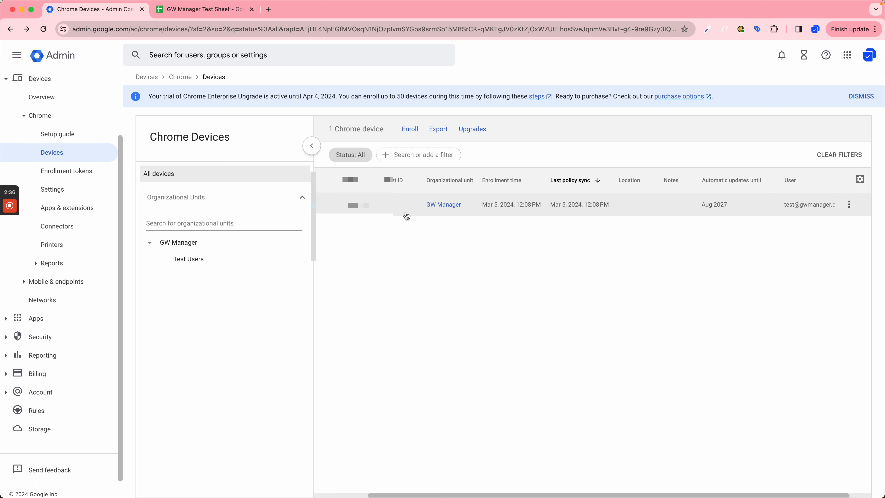
scroll(406, 216, "left", 1)
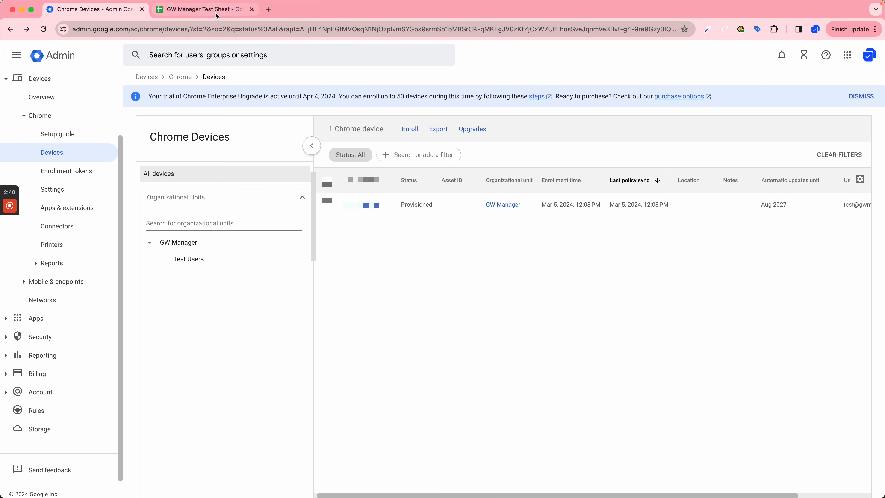
Step: Return to GW Manager Test Sheet, execute the Chome Os Device Action, and check the Status Context in row 2
left_click(209, 10)
left_click(219, 161)
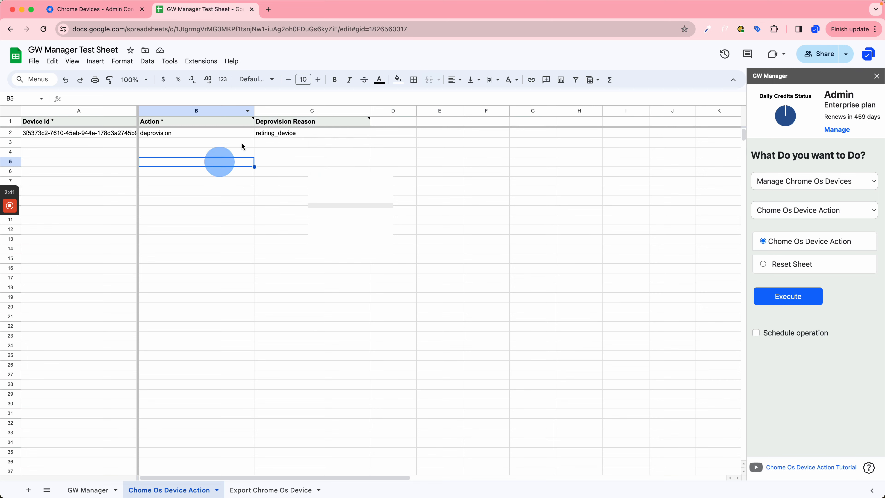
left_click(301, 170)
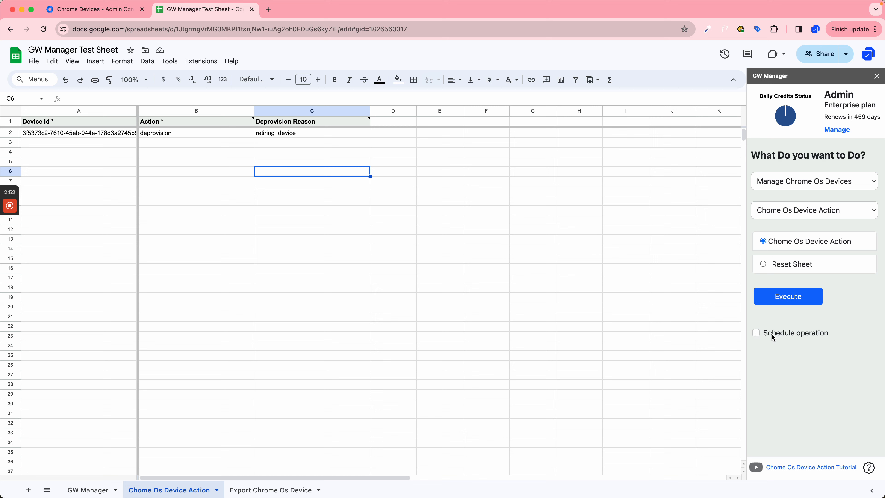
left_click(767, 301)
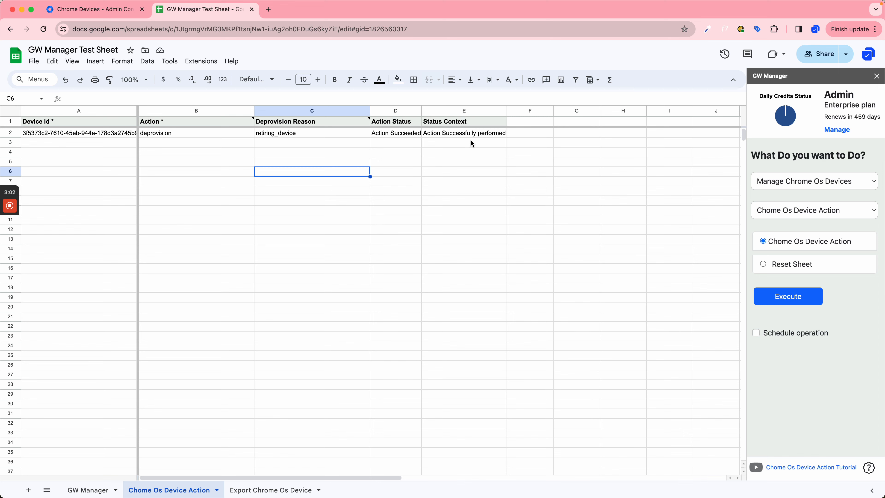
left_click(466, 134)
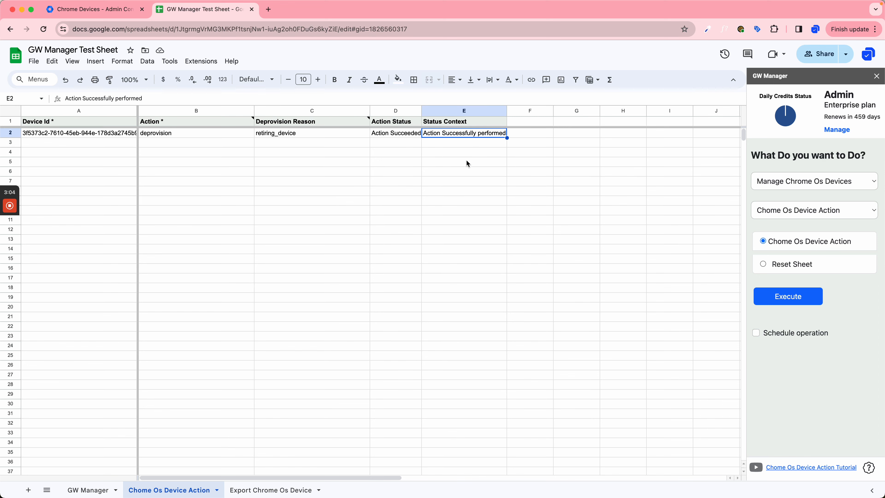
Step: Reload the Chrome Devices list in the Google Admin console and open the device's details to check its deprovision reason
left_click(111, 14)
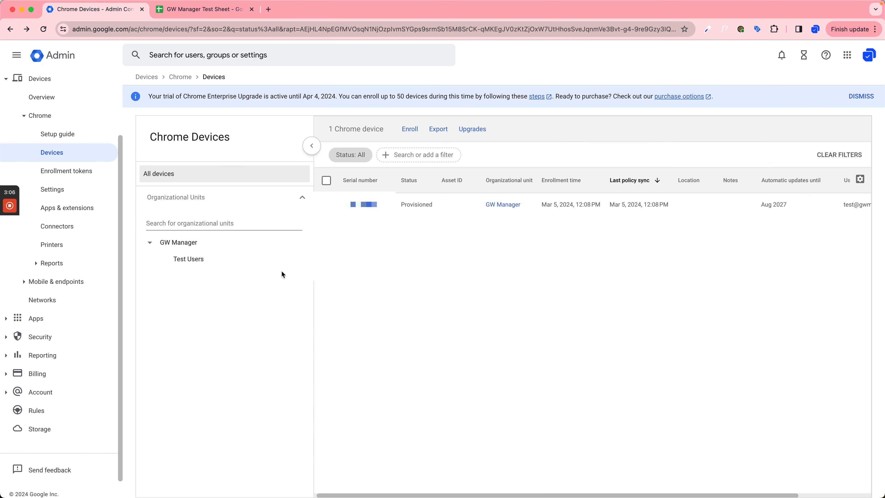
right_click(423, 277)
left_click(440, 303)
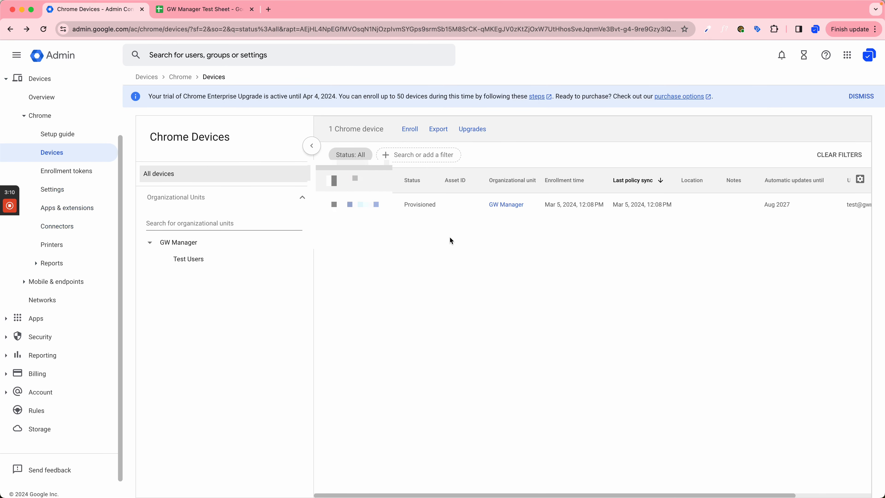
right_click(414, 239)
left_click(428, 267)
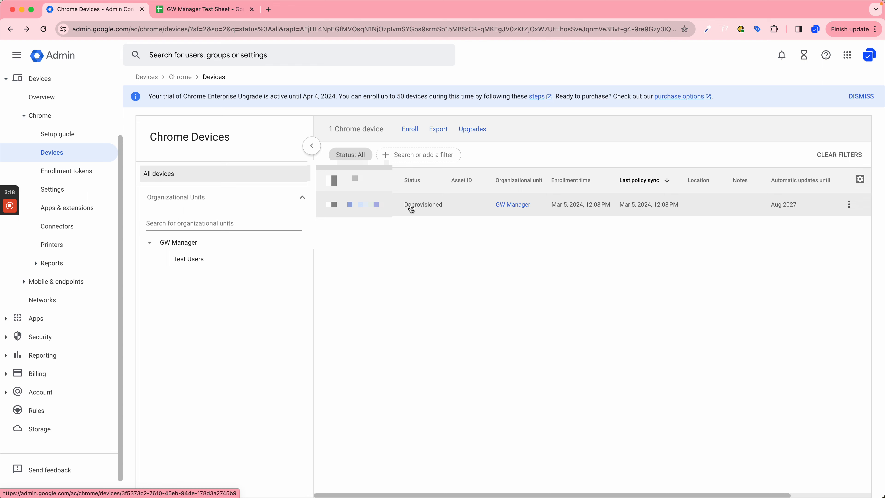
left_click(411, 209)
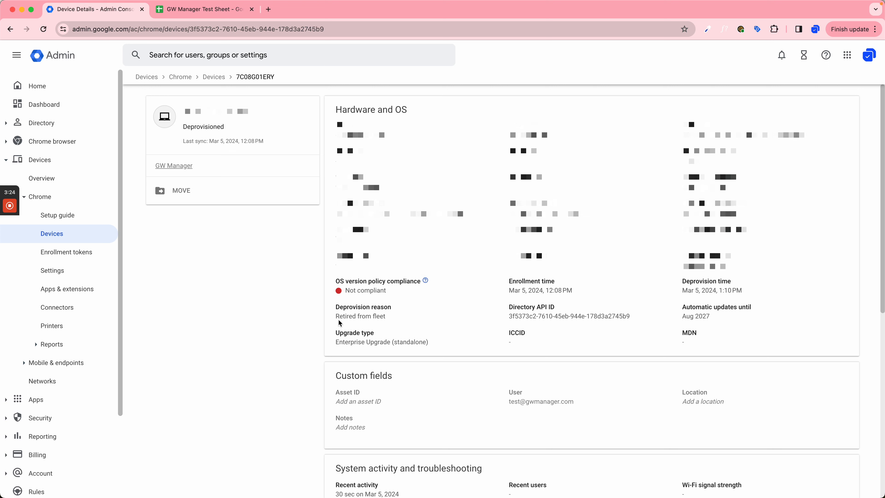
left_click_drag(338, 316, 389, 316)
Step: Return to GW Manager Test Sheet and look through the features GW Manager offers
left_click(220, 15)
left_click(358, 235)
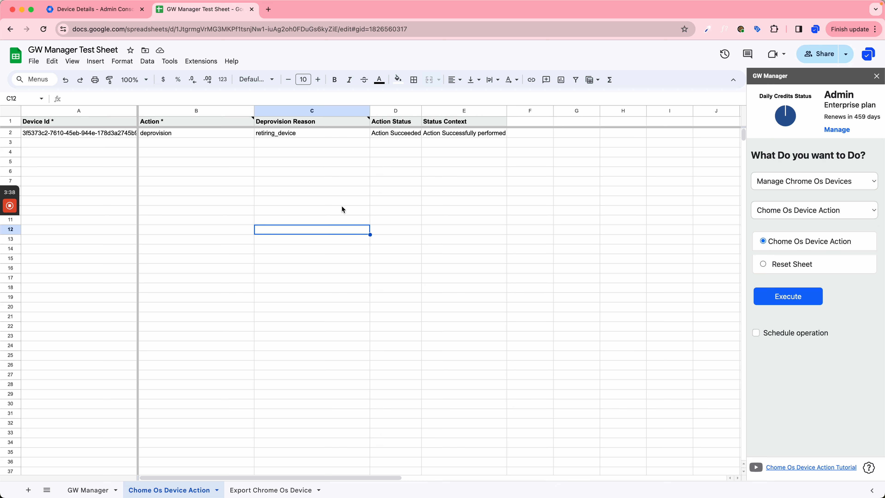
left_click(863, 189)
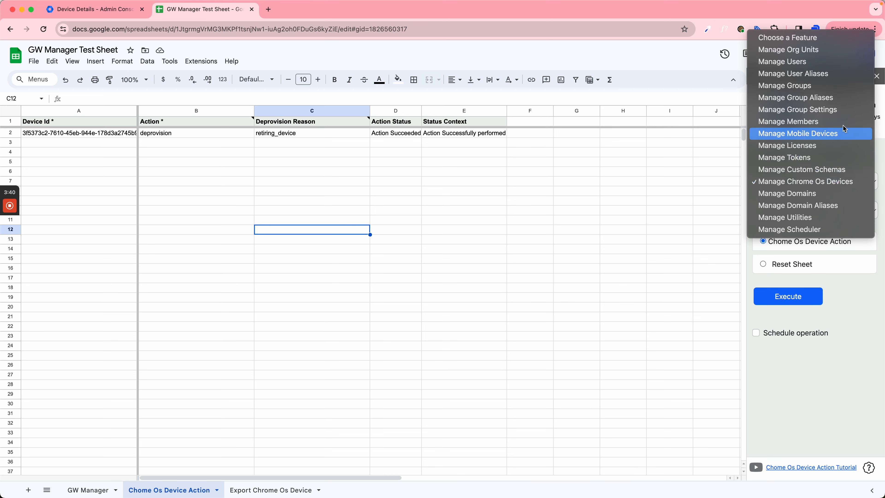